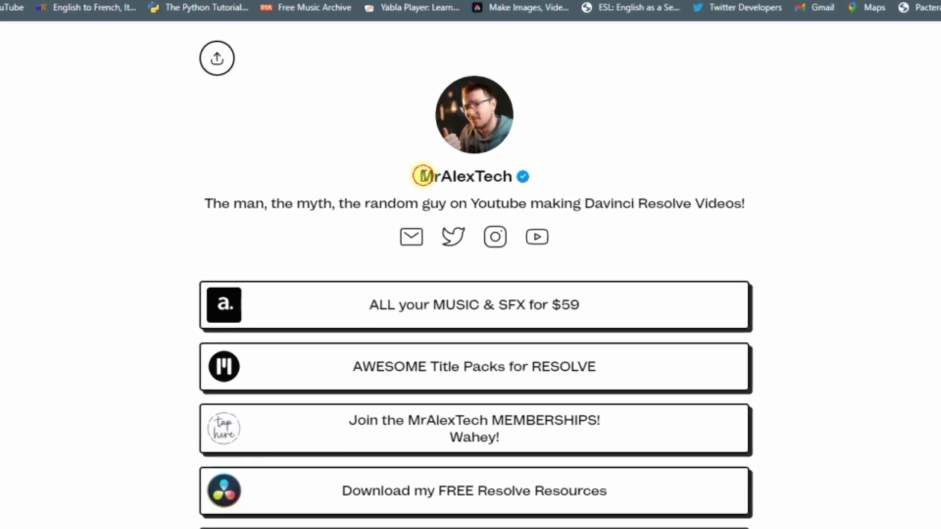
- Highlight the MrAlexTech name on the bio.link page, then clear the selection
{"action": "left_click_drag", "start_coordinate": [442, 115], "coordinate": [490, 114]}
{"action": "left_click", "coordinate": [190, 170]}
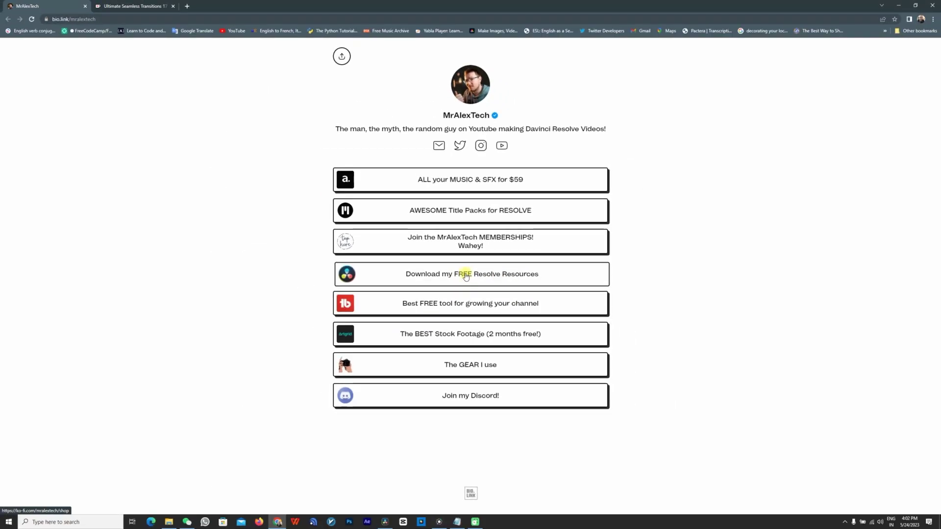
- On the Ultimate Seamless Transitions 17 Ko-fi page, enter 0 as the price and click Get Now
{"action": "left_click", "coordinate": [122, 5]}
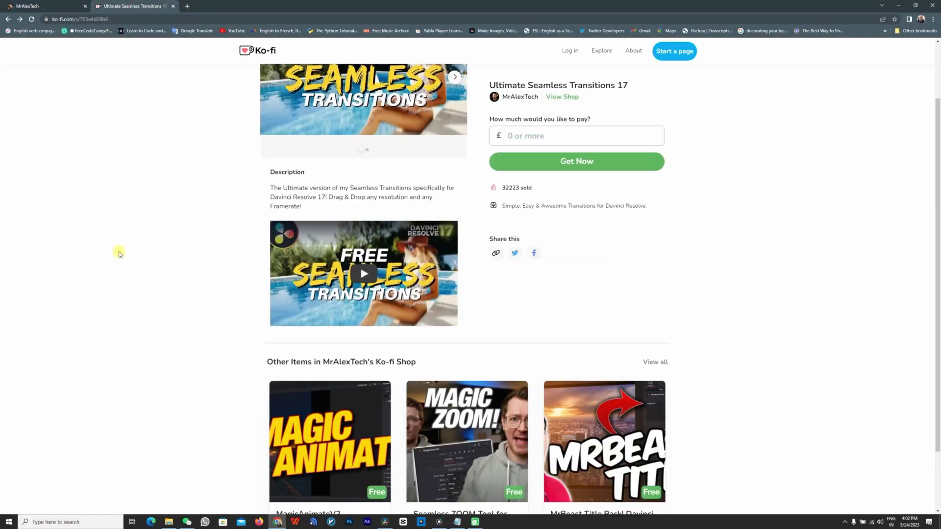
{"action": "scroll", "coordinate": [156, 268], "scroll_direction": "up", "scroll_amount": 2}
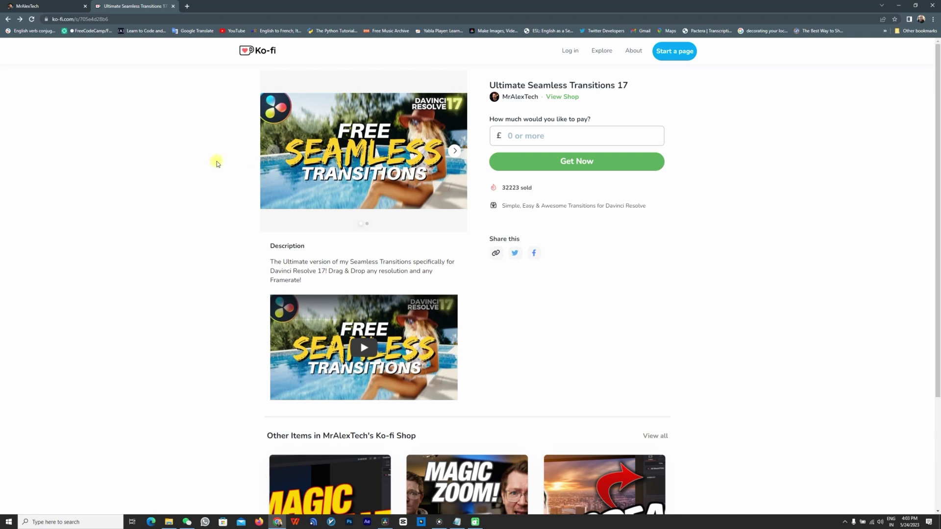
{"action": "left_click", "coordinate": [517, 135]}
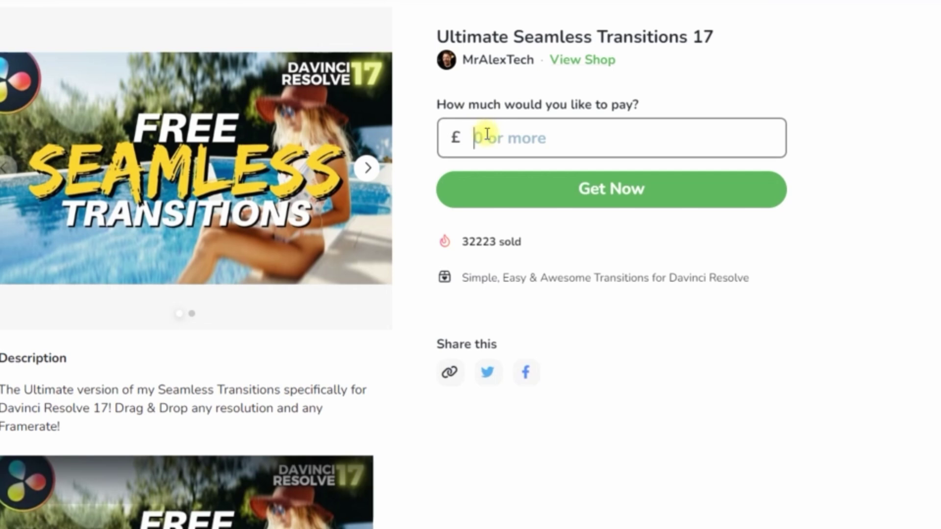
{"action": "type", "text": "0"}
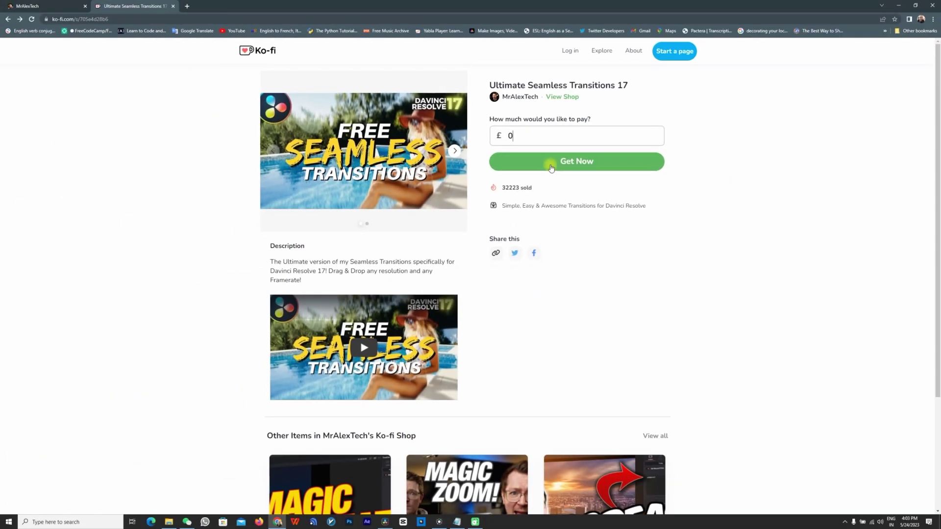
{"action": "left_click", "coordinate": [20, 18]}
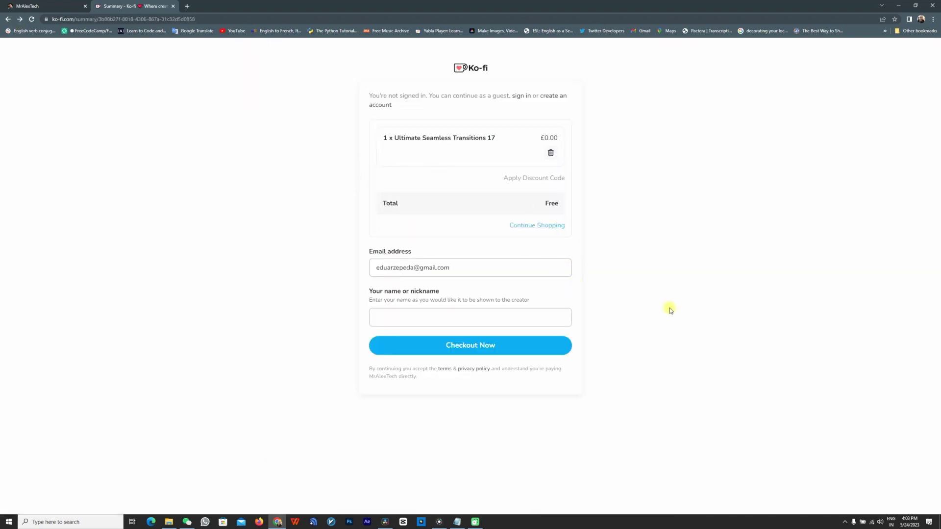
- Complete the free £0.00 order, open View Content, then minimize Chrome to return to Resolve
{"action": "left_click", "coordinate": [441, 267]}
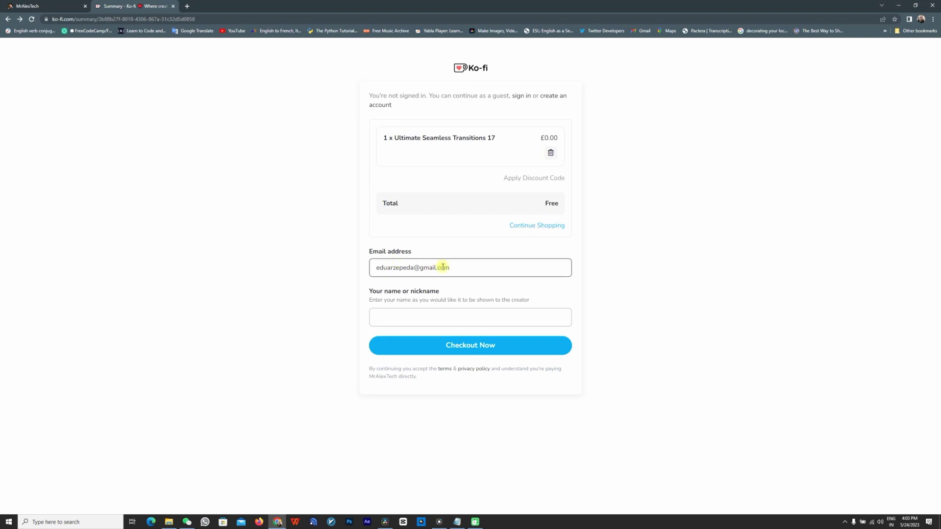
{"action": "left_click", "coordinate": [400, 319]}
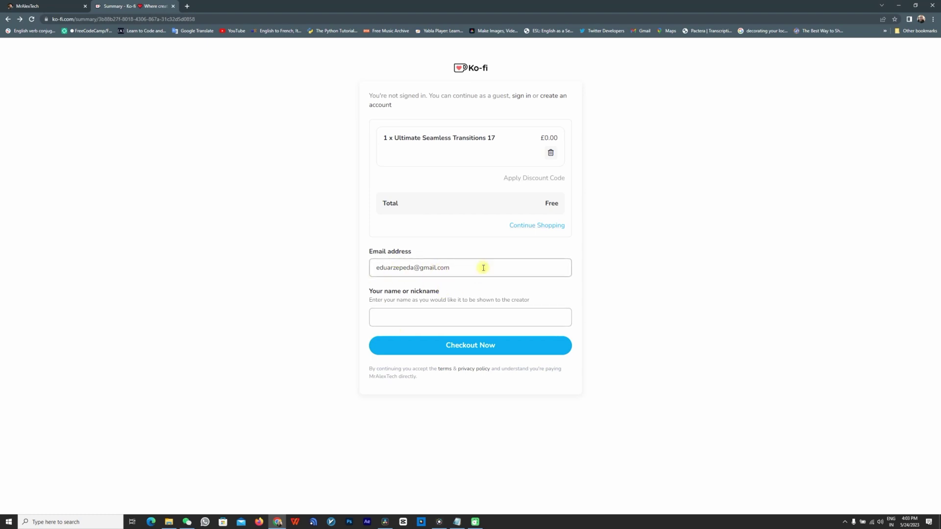
{"action": "left_click", "coordinate": [20, 20]}
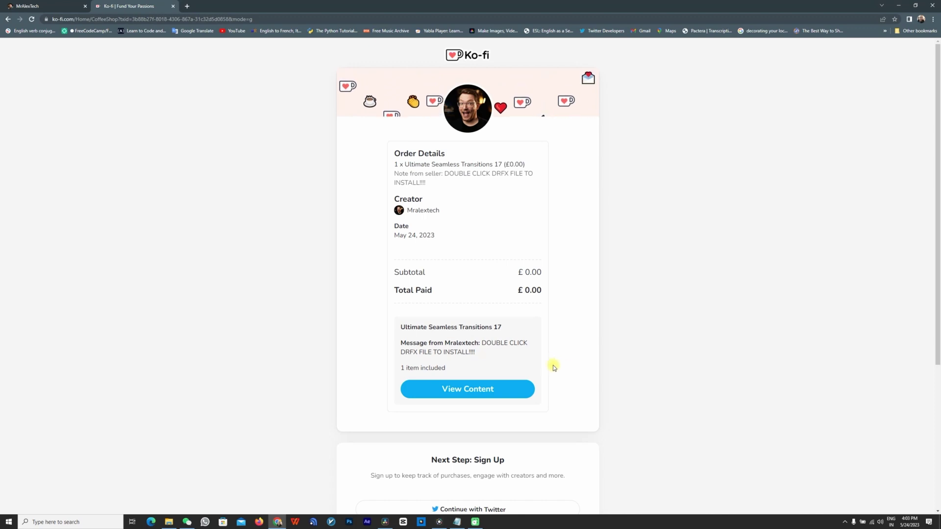
{"action": "left_click", "coordinate": [466, 395]}
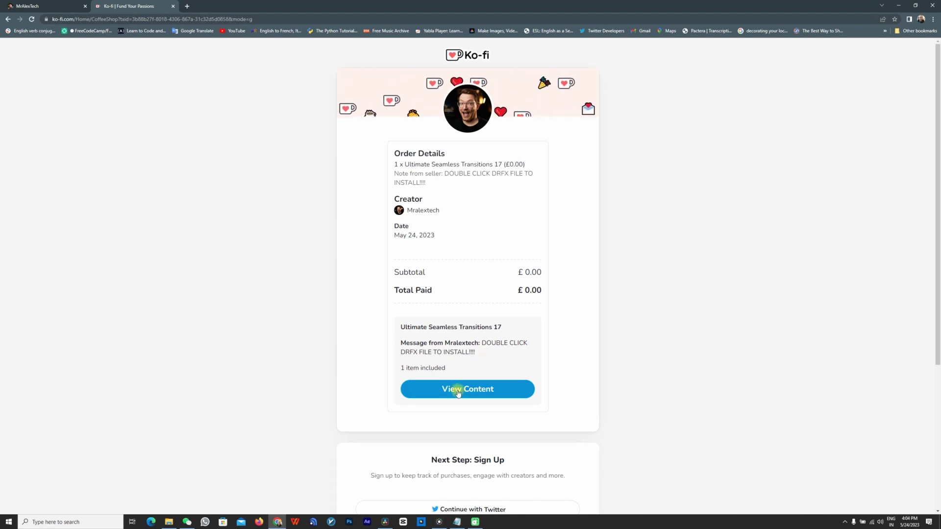
{"action": "left_click", "coordinate": [901, 6]}
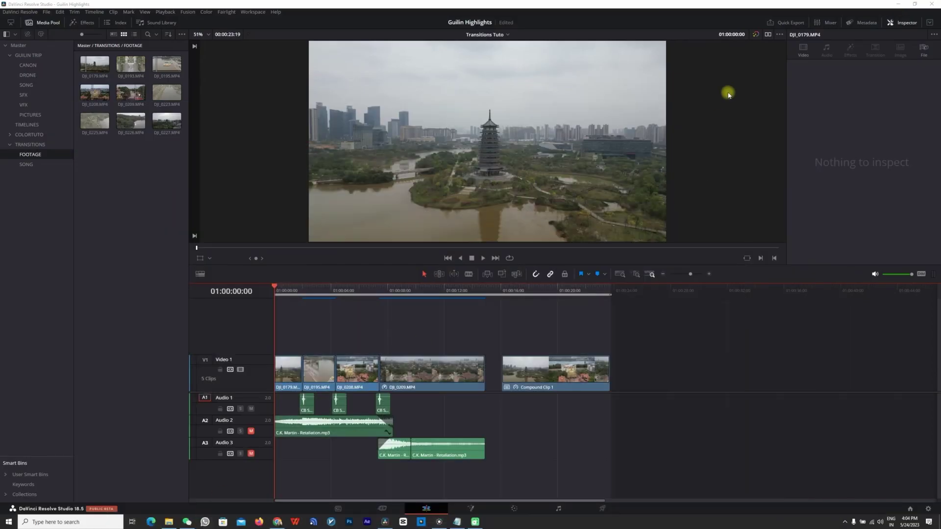
- Double-click MrAlexTechUltimateSeamless.drfx in the Downloads folder, then bring DaVinci Resolve back
{"action": "left_click", "coordinate": [897, 4]}
{"action": "left_click", "coordinate": [168, 522]}
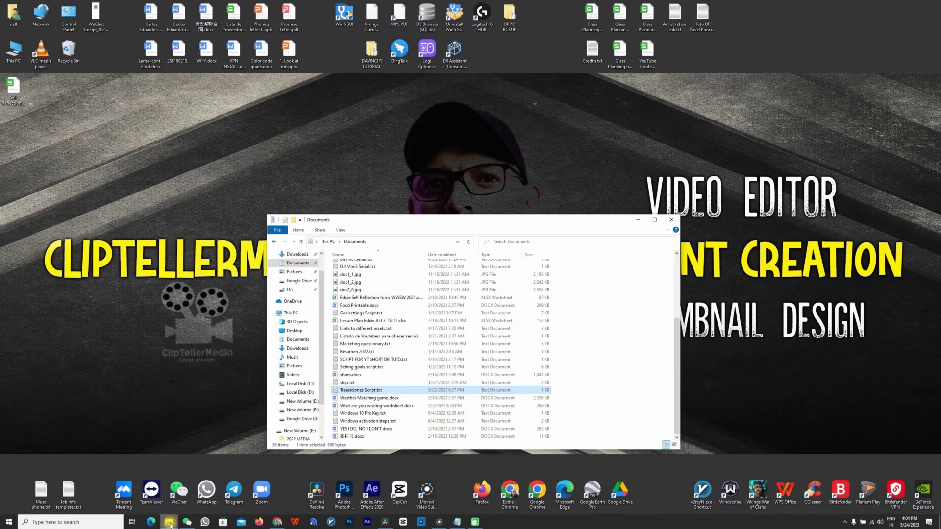
{"action": "scroll", "coordinate": [271, 291], "scroll_direction": "up", "scroll_amount": 1}
{"action": "left_click", "coordinate": [289, 279]}
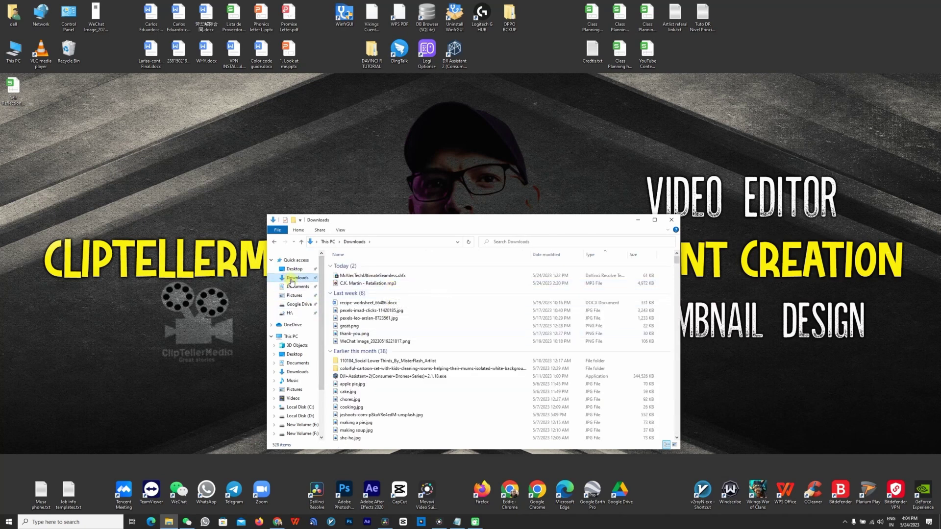
{"action": "double_click", "coordinate": [371, 277]}
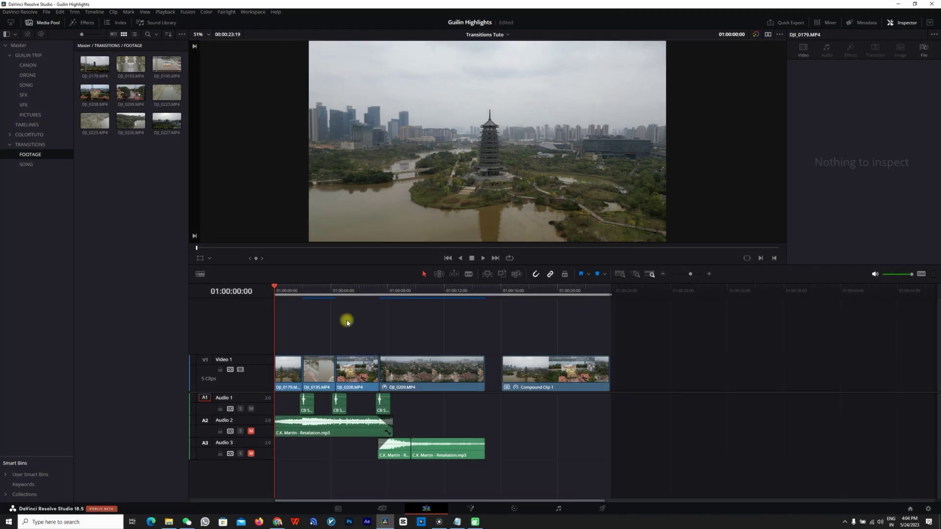
{"action": "left_click", "coordinate": [896, 4]}
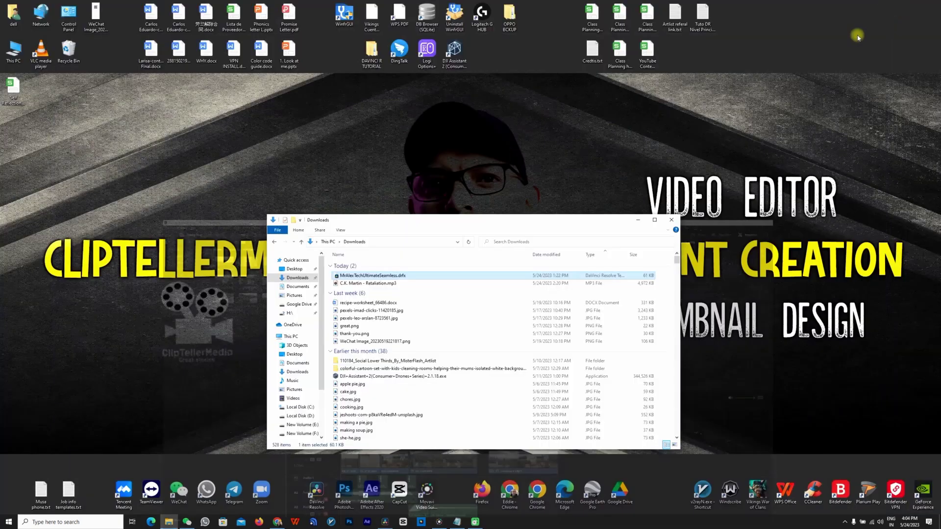
{"action": "left_click", "coordinate": [384, 524]}
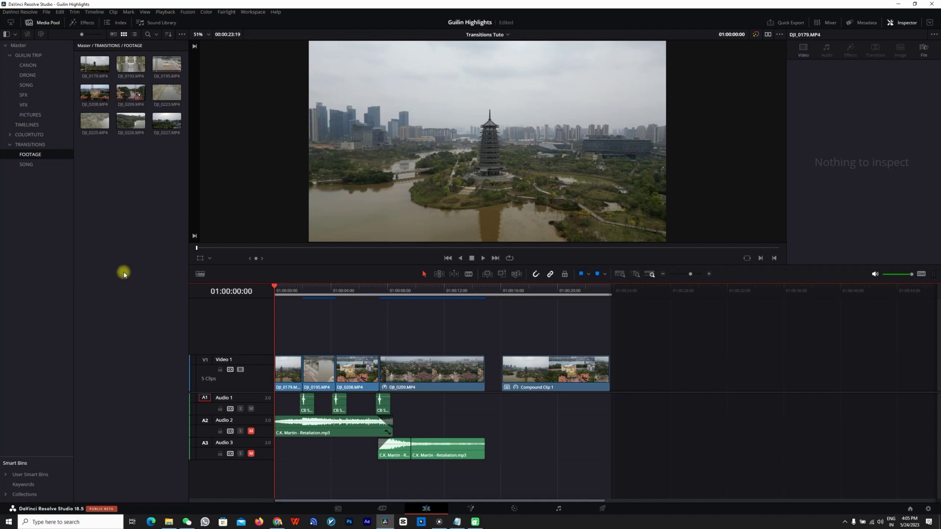
- Show the Effects library panel at the top left of DaVinci Resolve
{"action": "key", "text": "q"}
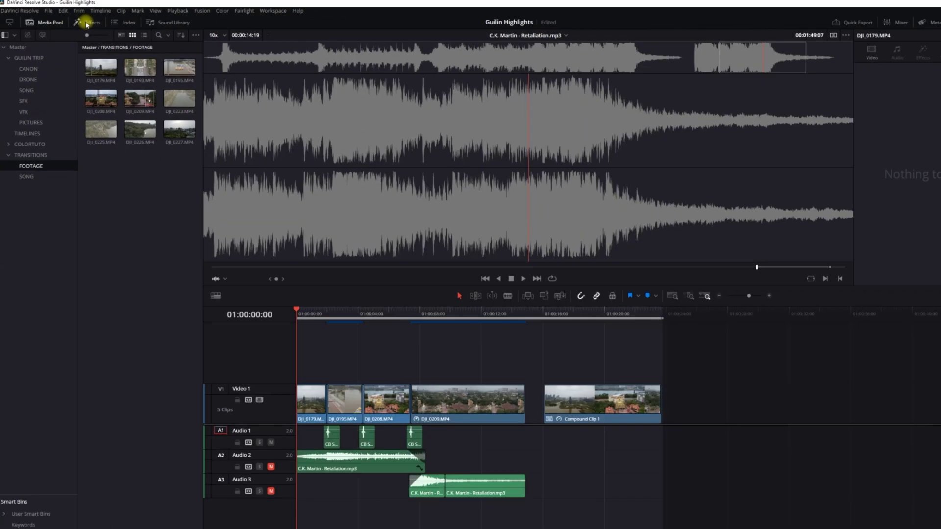
{"action": "left_click", "coordinate": [81, 24]}
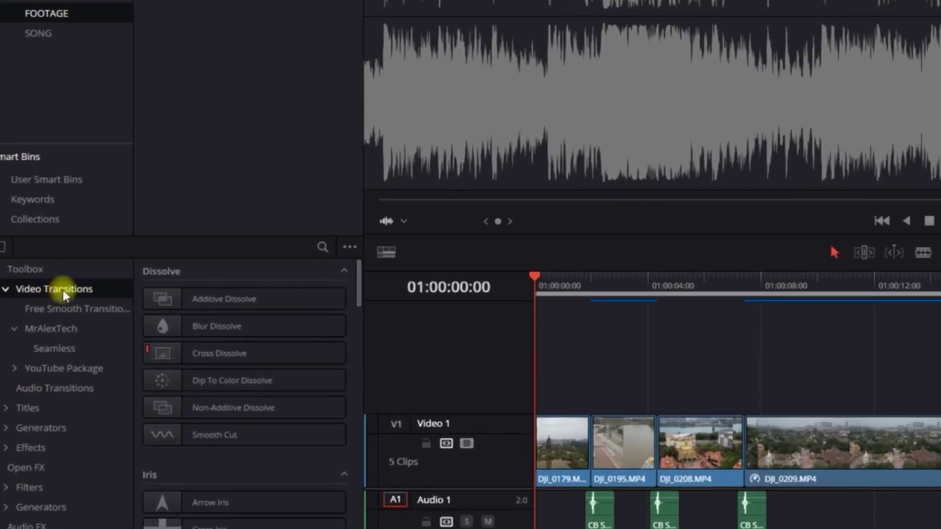
- Collapse and re-expand Video Transitions, then skim down and back up the list
{"action": "left_click", "coordinate": [9, 290]}
{"action": "left_click", "coordinate": [11, 290]}
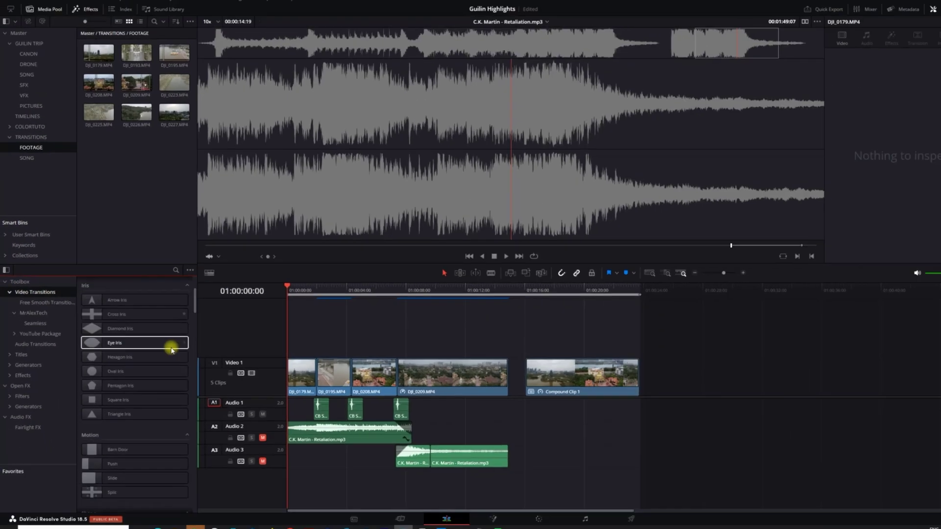
{"action": "scroll", "coordinate": [164, 348], "scroll_direction": "down", "scroll_amount": 5}
{"action": "scroll", "coordinate": [165, 348], "scroll_direction": "down", "scroll_amount": 2}
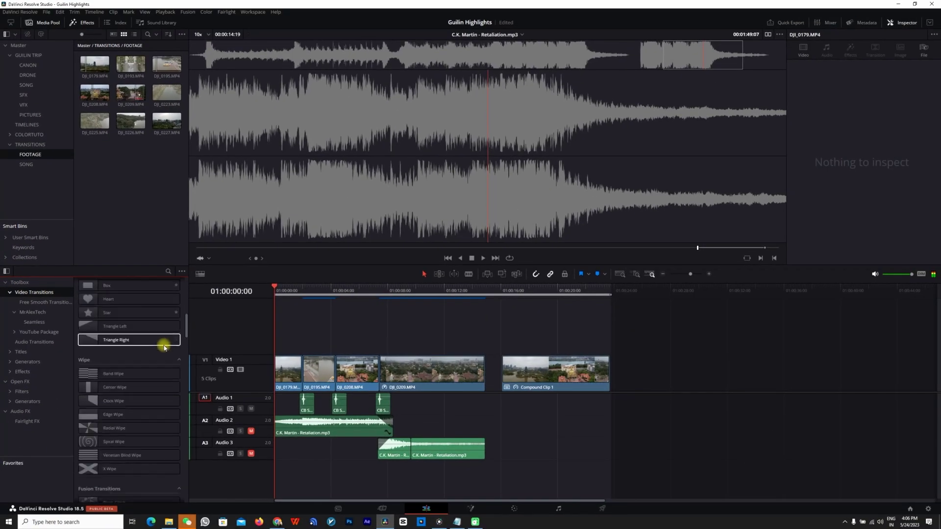
{"action": "scroll", "coordinate": [164, 348], "scroll_direction": "down", "scroll_amount": 1}
{"action": "scroll", "coordinate": [164, 348], "scroll_direction": "down", "scroll_amount": 2}
{"action": "scroll", "coordinate": [164, 348], "scroll_direction": "down", "scroll_amount": 1}
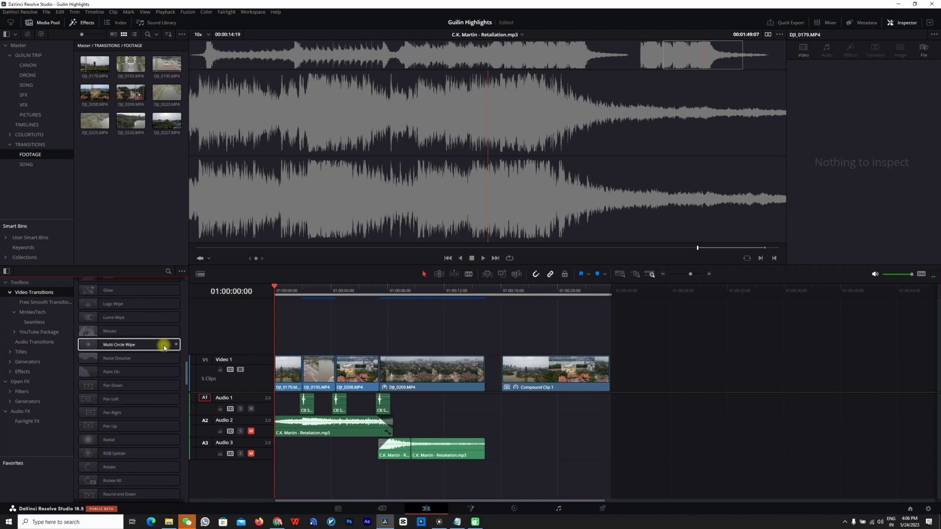
{"action": "scroll", "coordinate": [164, 343], "scroll_direction": "up", "scroll_amount": 3}
{"action": "scroll", "coordinate": [165, 343], "scroll_direction": "up", "scroll_amount": 3}
{"action": "scroll", "coordinate": [164, 343], "scroll_direction": "up", "scroll_amount": 3}
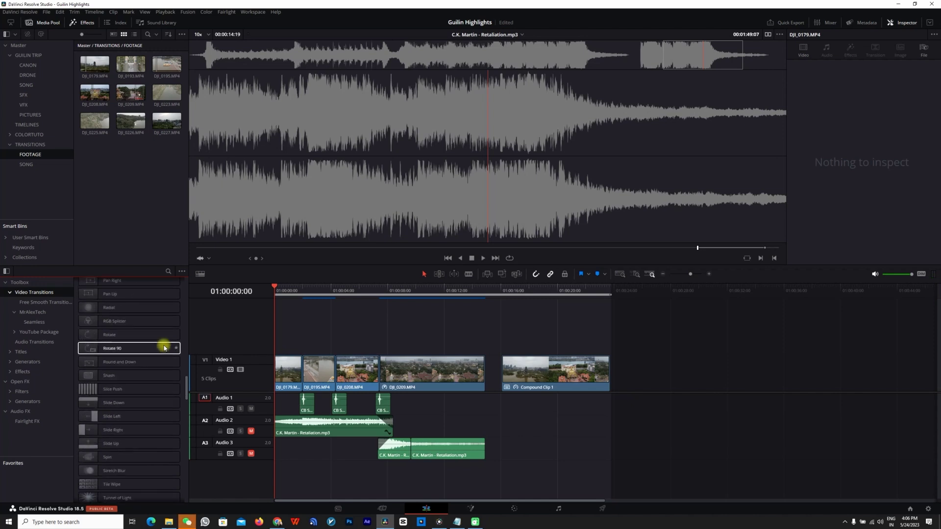
{"action": "scroll", "coordinate": [151, 378], "scroll_direction": "up", "scroll_amount": 3}
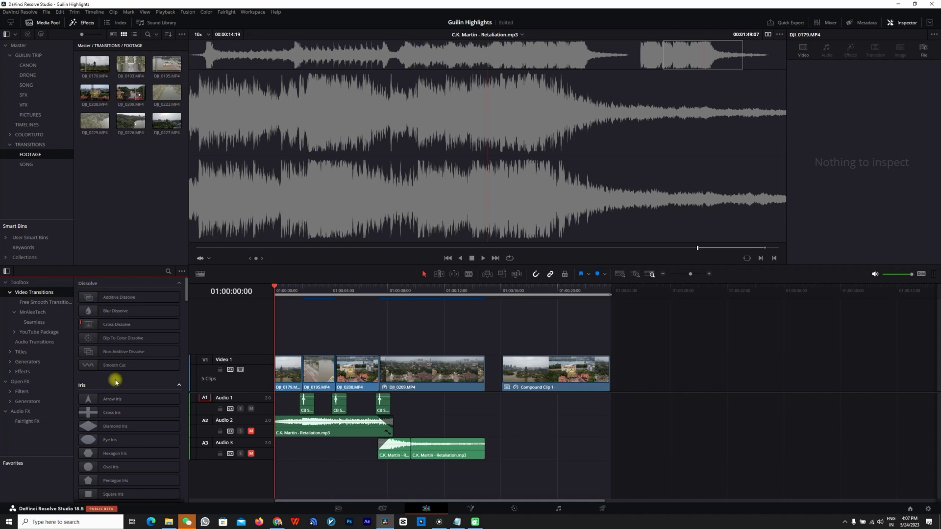
- Scroll down through the transitions to the Fusion transitions, then back up toward Dissolve
{"action": "scroll", "coordinate": [116, 382], "scroll_direction": "down", "scroll_amount": 2}
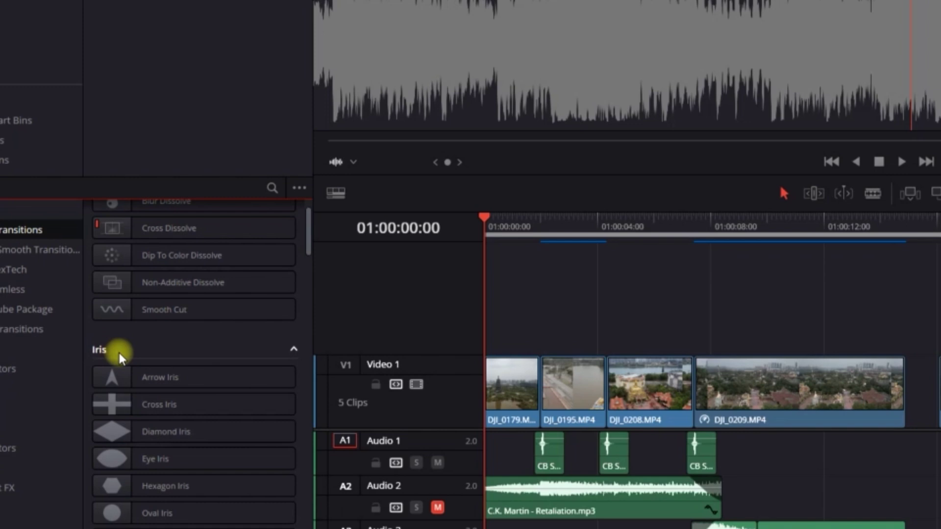
{"action": "scroll", "coordinate": [133, 427], "scroll_direction": "down", "scroll_amount": 2}
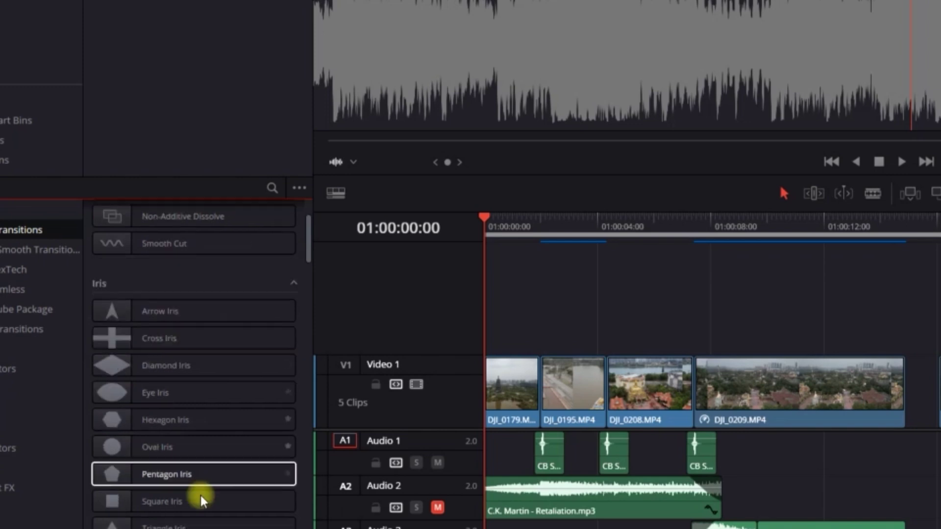
{"action": "scroll", "coordinate": [246, 488], "scroll_direction": "down", "scroll_amount": 8}
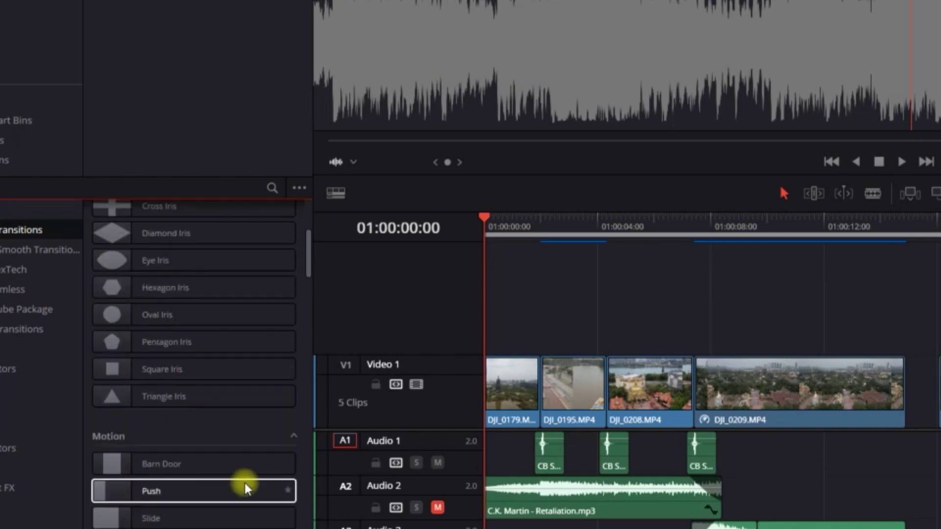
{"action": "scroll", "coordinate": [246, 488], "scroll_direction": "down", "scroll_amount": 4}
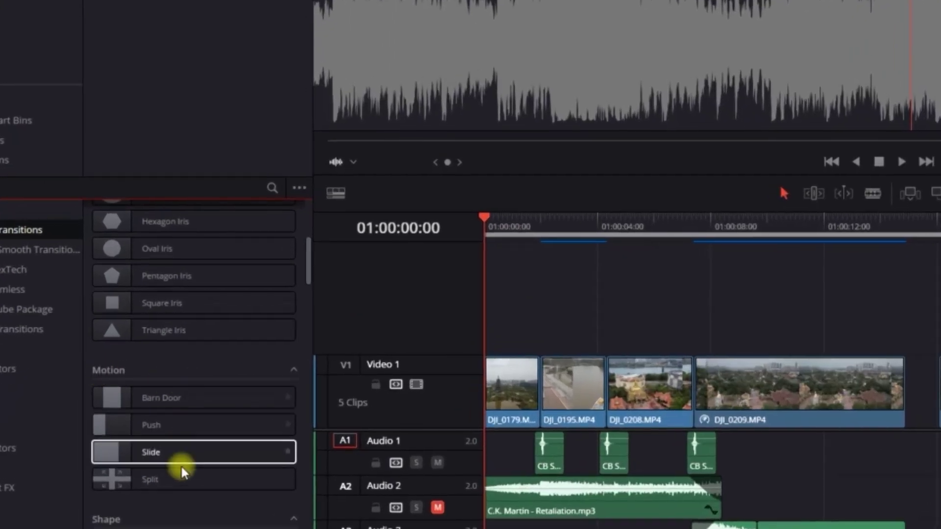
{"action": "scroll", "coordinate": [130, 336], "scroll_direction": "down", "scroll_amount": 12}
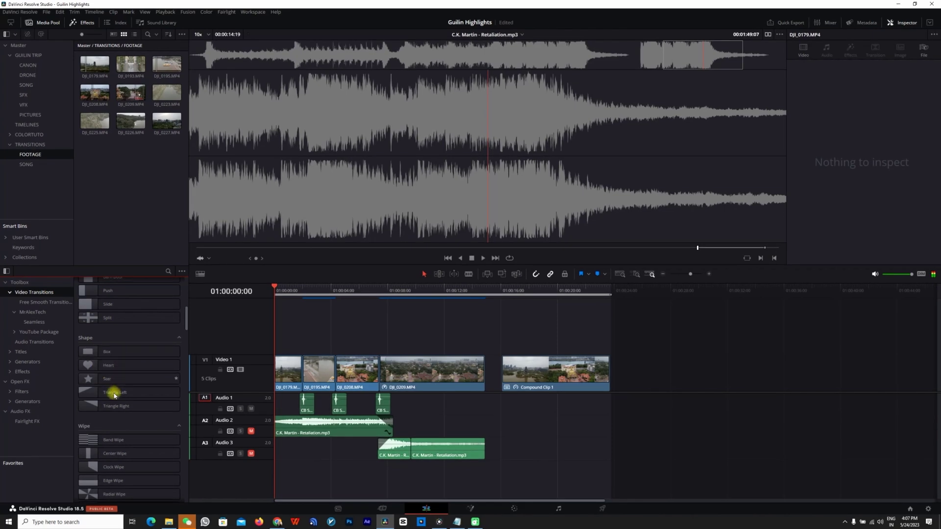
{"action": "scroll", "coordinate": [129, 407], "scroll_direction": "down", "scroll_amount": 6}
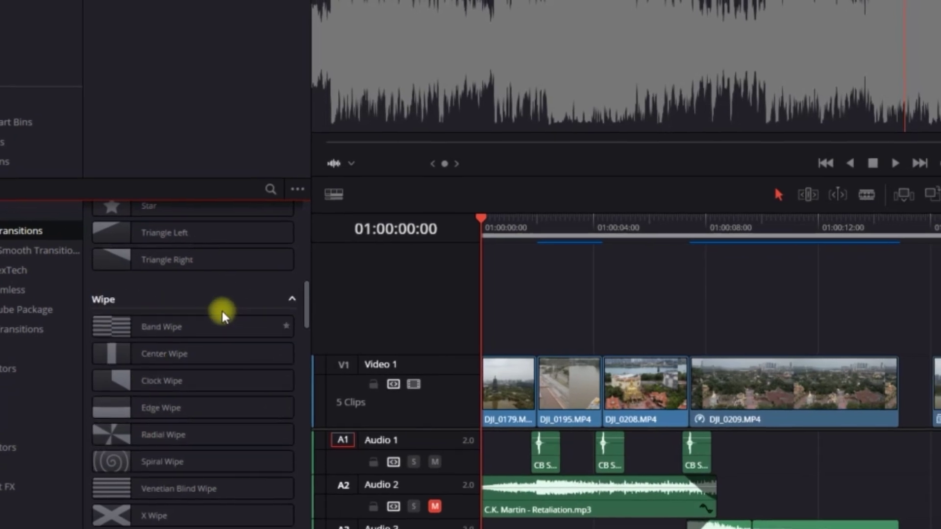
{"action": "scroll", "coordinate": [146, 335], "scroll_direction": "down", "scroll_amount": 4}
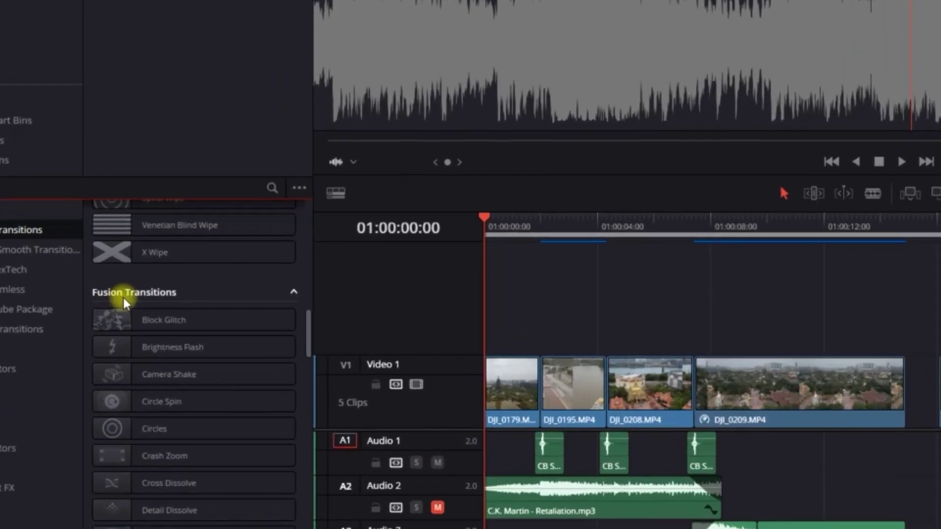
{"action": "scroll", "coordinate": [164, 309], "scroll_direction": "down", "scroll_amount": 5}
{"action": "scroll", "coordinate": [164, 308], "scroll_direction": "down", "scroll_amount": 5}
{"action": "scroll", "coordinate": [164, 309], "scroll_direction": "down", "scroll_amount": 5}
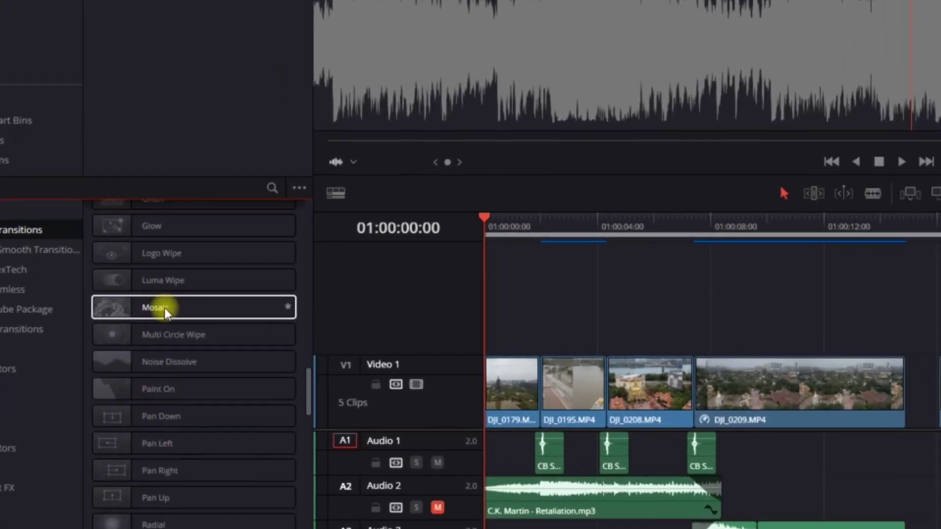
{"action": "scroll", "coordinate": [164, 309], "scroll_direction": "down", "scroll_amount": 5}
{"action": "scroll", "coordinate": [163, 308], "scroll_direction": "down", "scroll_amount": 2}
{"action": "scroll", "coordinate": [162, 309], "scroll_direction": "down", "scroll_amount": 4}
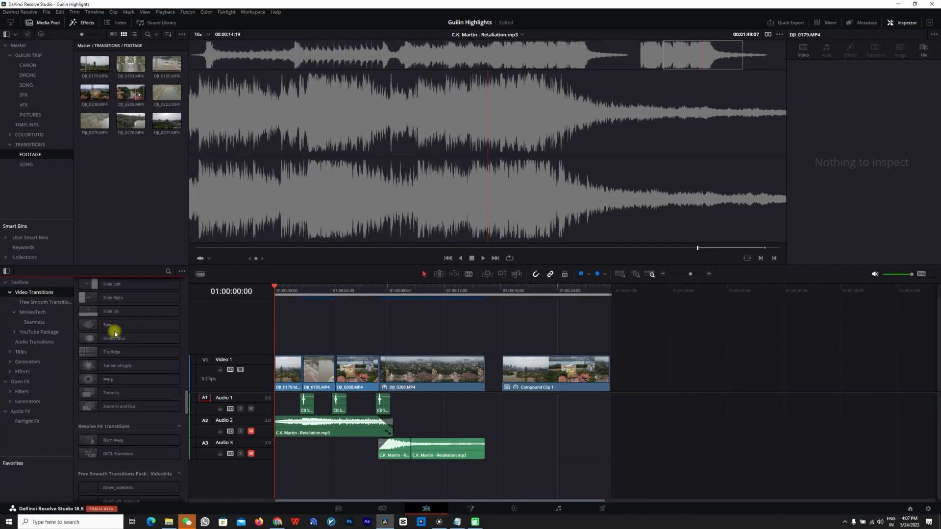
{"action": "scroll", "coordinate": [115, 329], "scroll_direction": "up", "scroll_amount": 2}
{"action": "scroll", "coordinate": [134, 369], "scroll_direction": "up", "scroll_amount": 3}
{"action": "scroll", "coordinate": [136, 370], "scroll_direction": "up", "scroll_amount": 3}
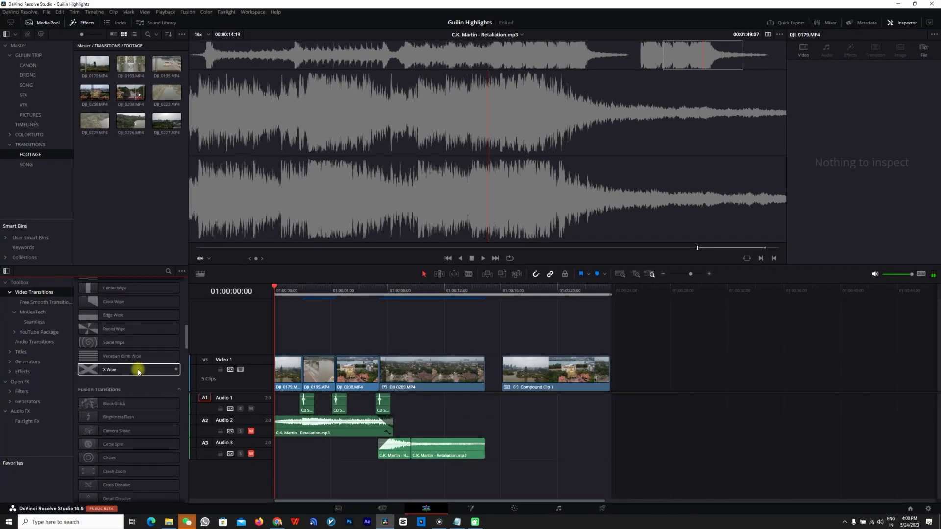
{"action": "scroll", "coordinate": [138, 372], "scroll_direction": "up", "scroll_amount": 3}
{"action": "scroll", "coordinate": [139, 373], "scroll_direction": "up", "scroll_amount": 3}
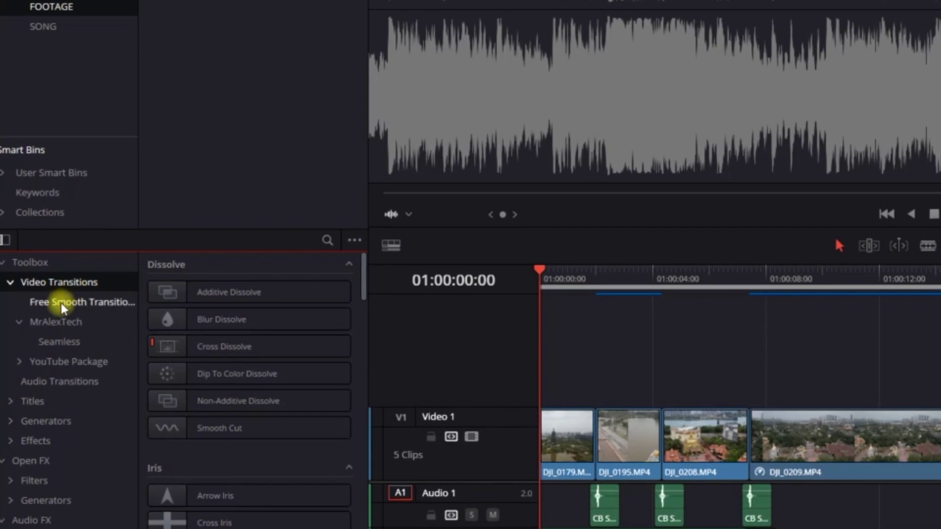
- Open Free Smooth Transitions and MrAlexTech > Seamless, preview MrAT-UltimateDiagWhip, and set the playhead to 2 s
{"action": "left_click", "coordinate": [61, 302]}
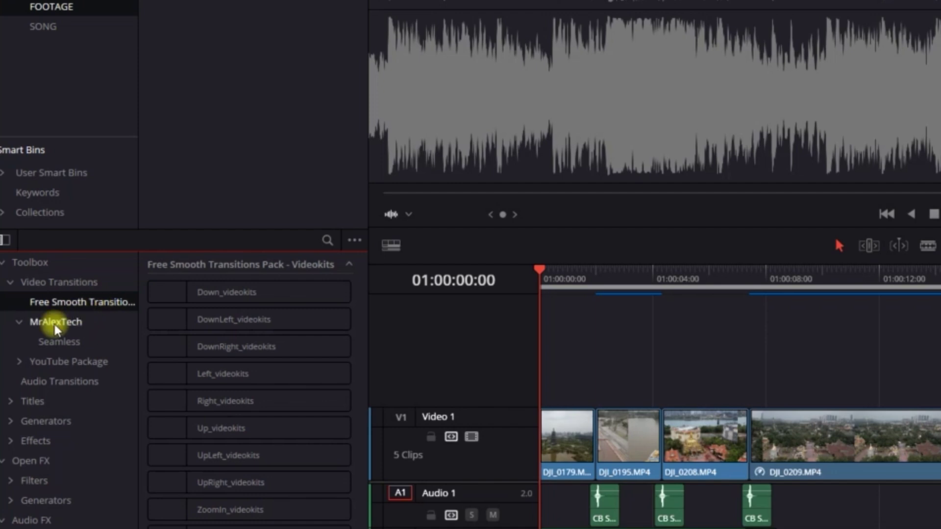
{"action": "left_click", "coordinate": [59, 341]}
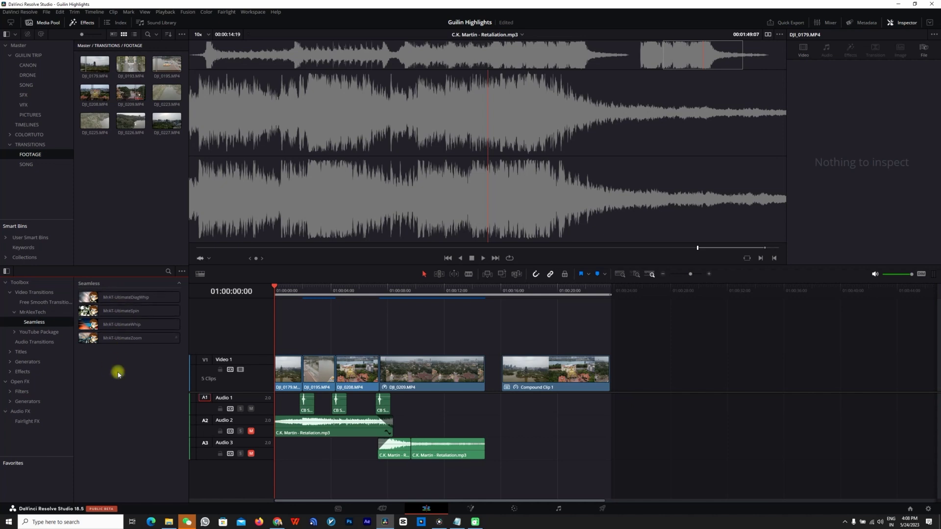
{"action": "left_click", "coordinate": [123, 299]}
{"action": "left_click", "coordinate": [304, 292]}
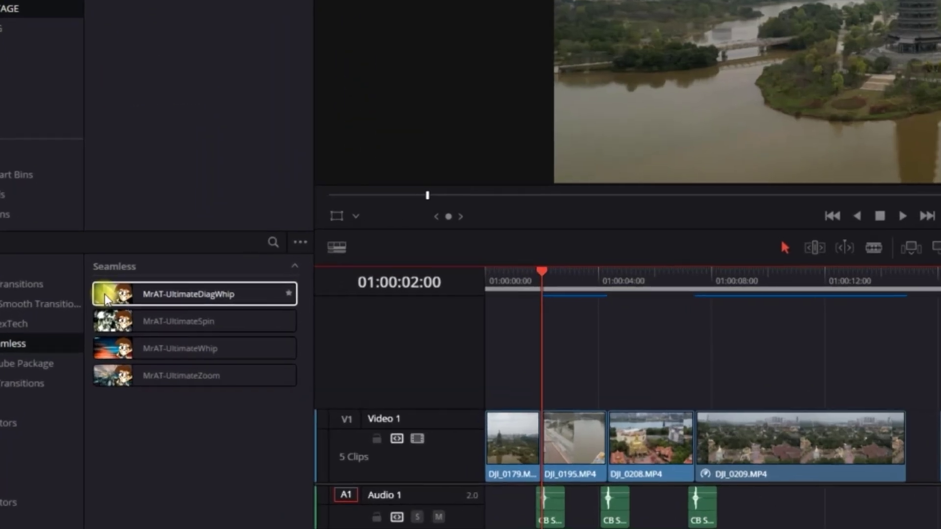
- Drop MrAT-UltimateDiagWhip onto the DJI_0179/DJI_0195 cut
{"action": "left_click", "coordinate": [104, 294]}
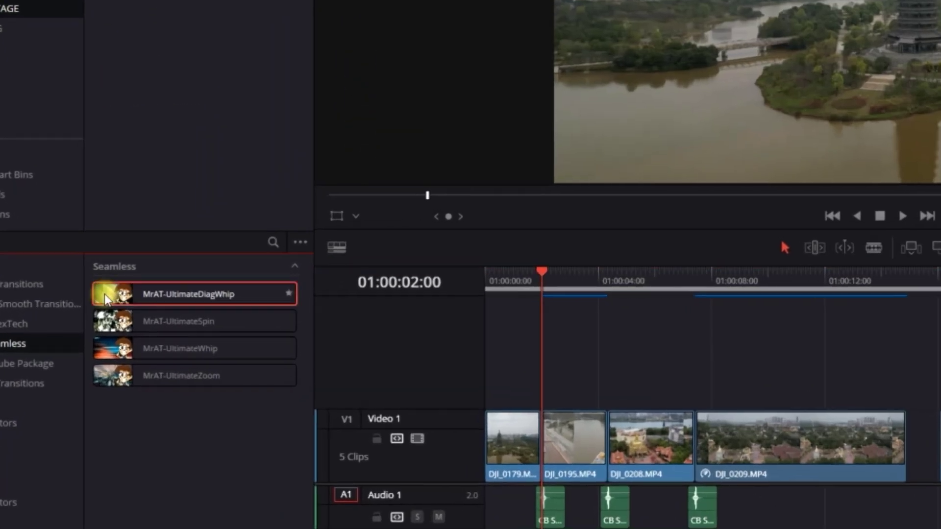
{"action": "left_click_drag", "start_coordinate": [104, 294], "coordinate": [544, 443]}
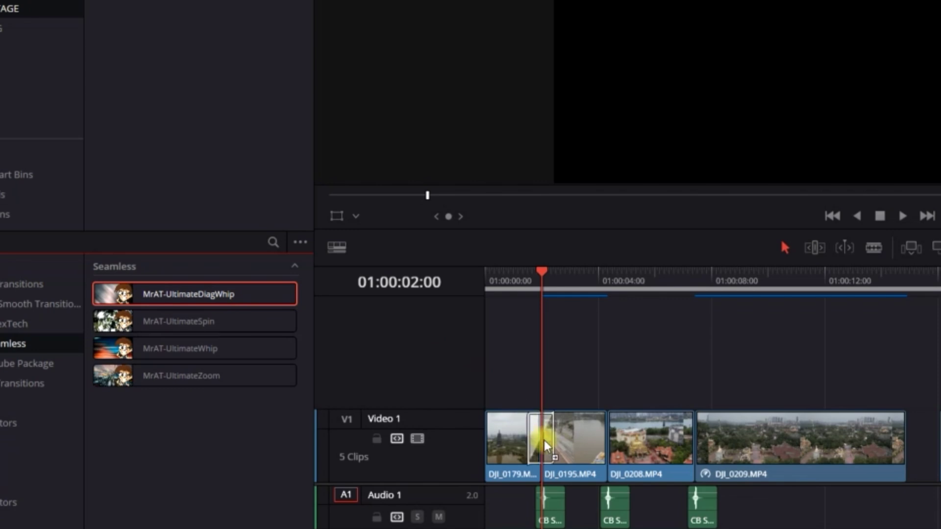
{"action": "left_click_drag", "start_coordinate": [544, 440], "coordinate": [543, 439]}
- Play back the new diagonal whip transition from just before the cut
{"action": "left_click", "coordinate": [519, 277]}
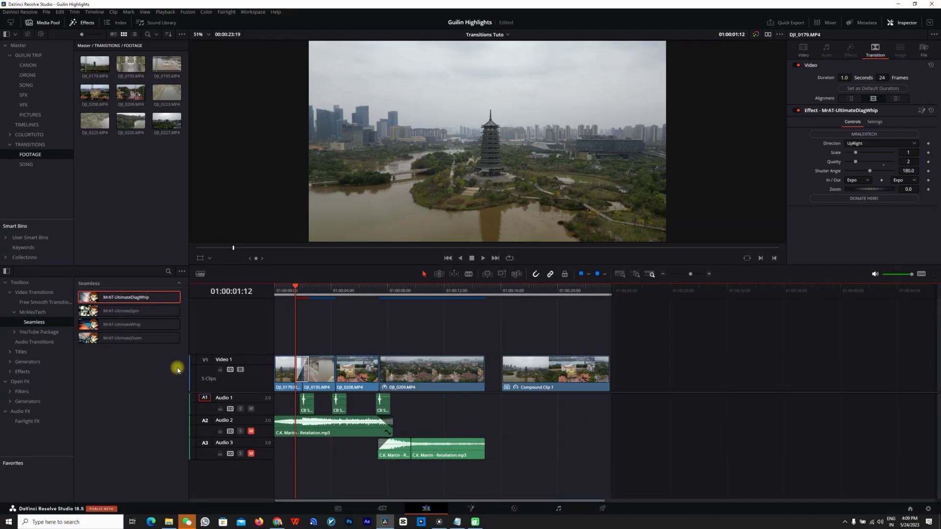
{"action": "left_click", "coordinate": [287, 291]}
{"action": "key", "text": "space"}
{"action": "left_click", "coordinate": [289, 291]}
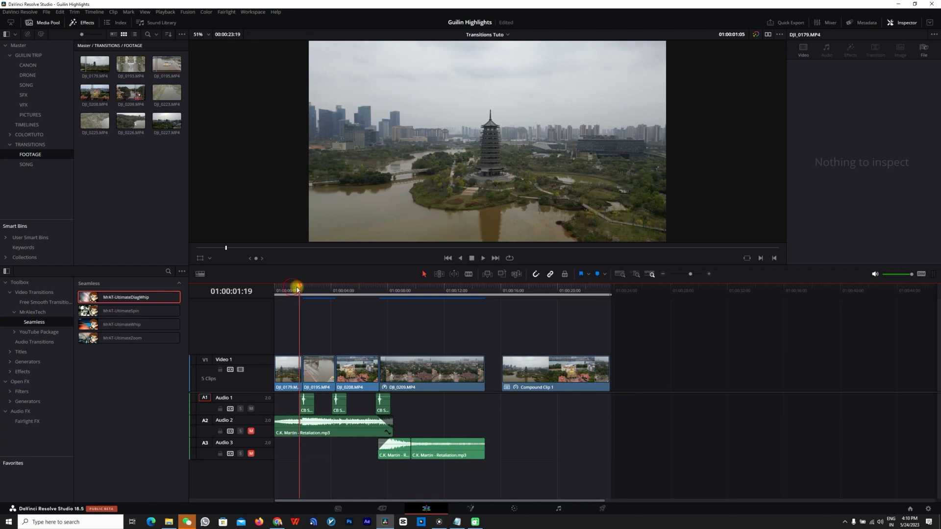
{"action": "key", "text": "space"}
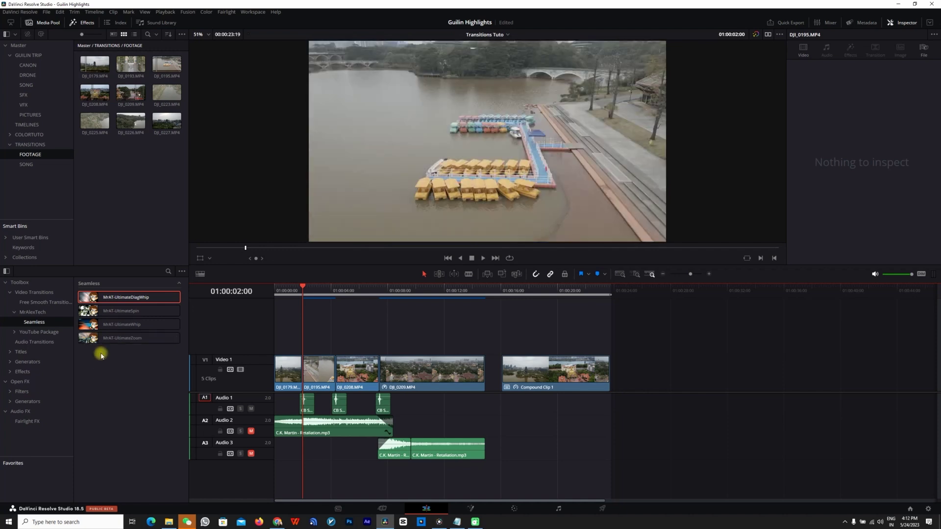
- Put MrAT-UltimateZoom on the first cut, UltimateWhip on DJI_0195/DJI_0208, and UltimateDiagWhip on DJI_0208/DJI_0209
{"action": "left_click", "coordinate": [87, 338]}
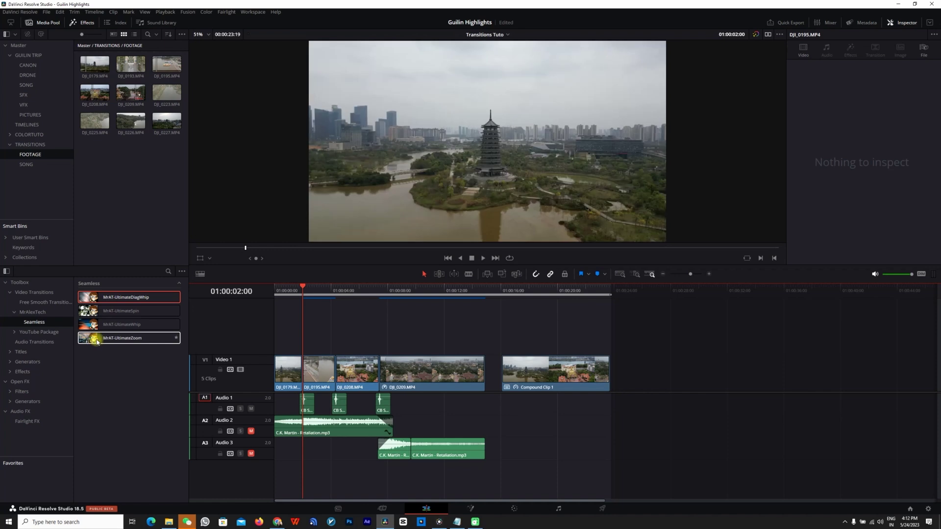
{"action": "left_click_drag", "start_coordinate": [119, 339], "coordinate": [304, 365]}
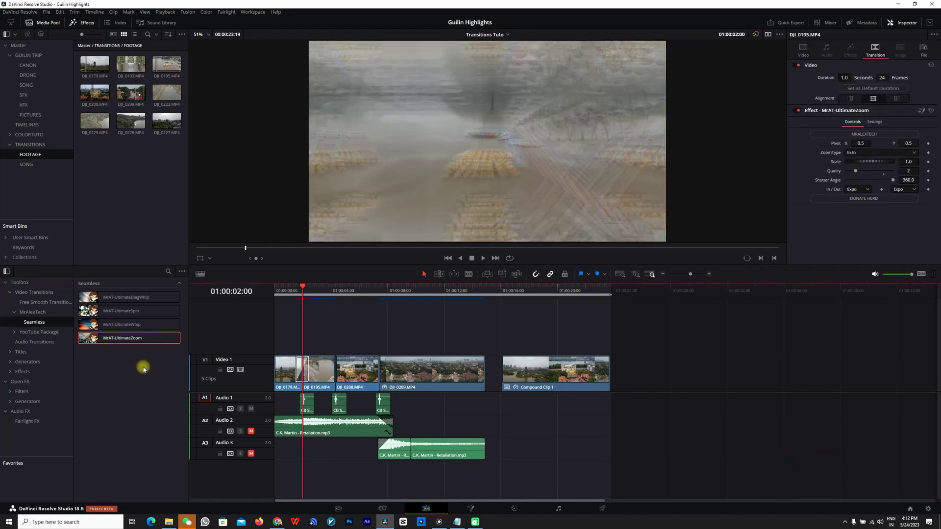
{"action": "left_click_drag", "start_coordinate": [333, 293], "coordinate": [335, 291]}
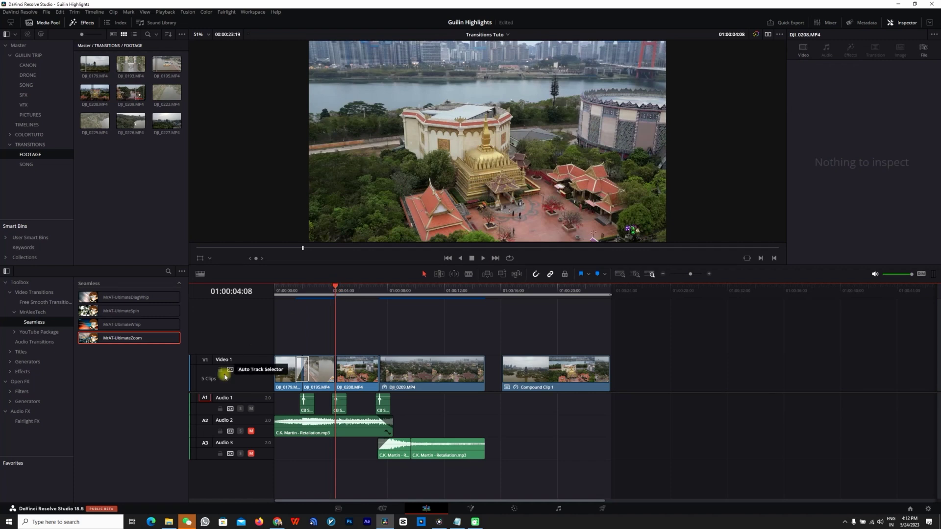
{"action": "left_click_drag", "start_coordinate": [92, 324], "coordinate": [336, 370]}
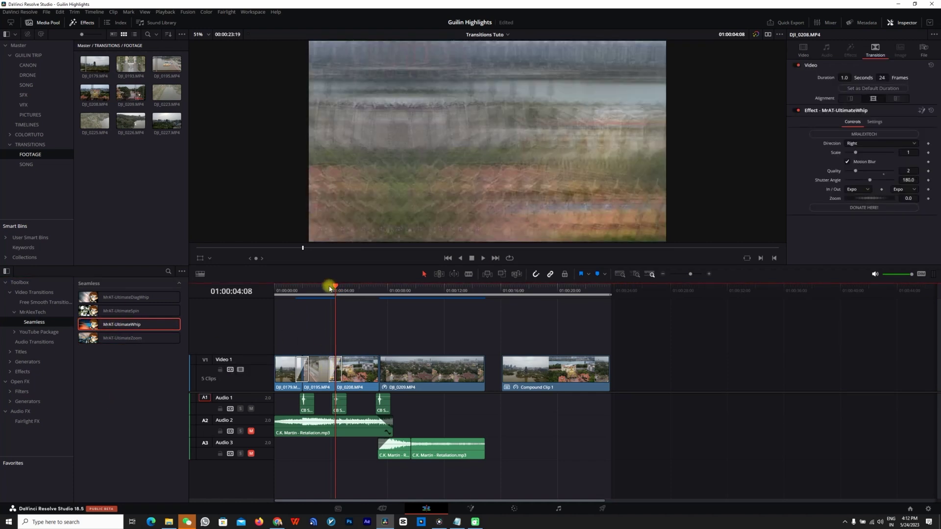
{"action": "left_click", "coordinate": [375, 292]}
{"action": "left_click_drag", "start_coordinate": [376, 293], "coordinate": [379, 291]}
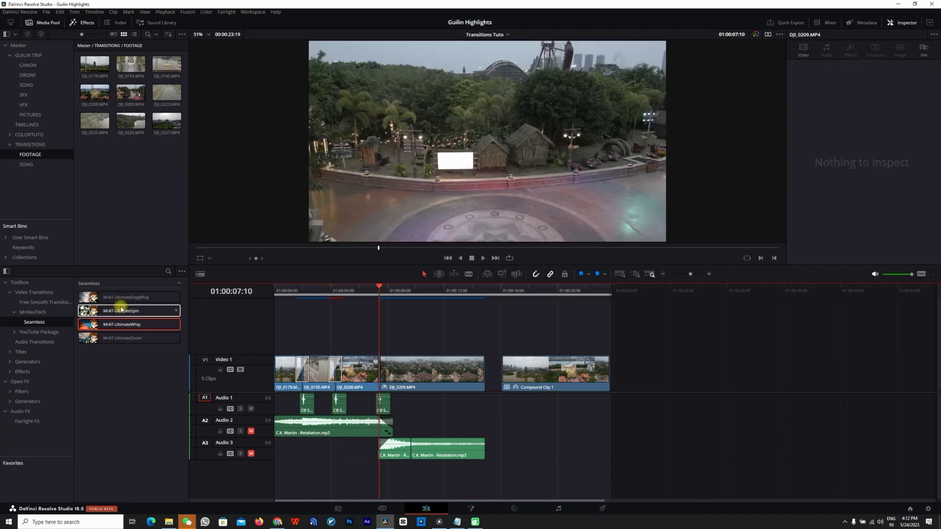
{"action": "left_click_drag", "start_coordinate": [111, 300], "coordinate": [377, 368]}
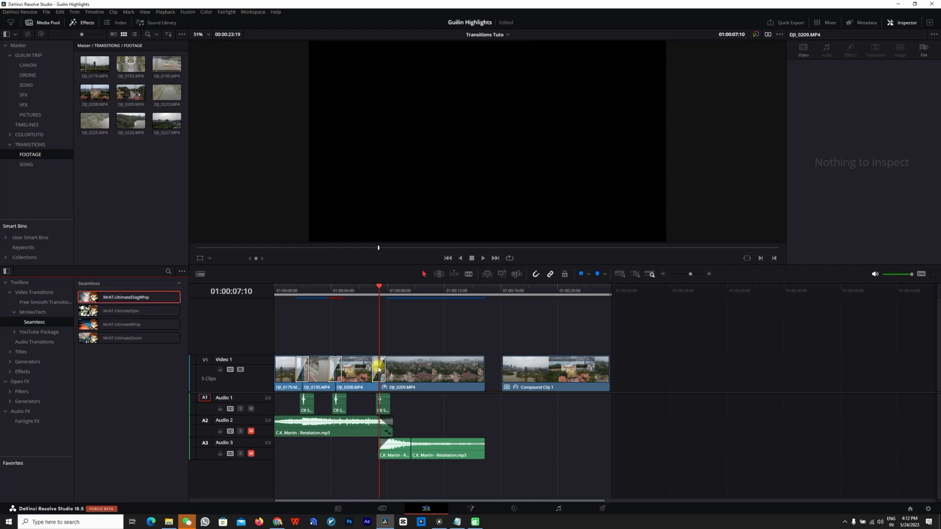
{"action": "left_click", "coordinate": [378, 369]}
{"action": "left_click", "coordinate": [278, 291]}
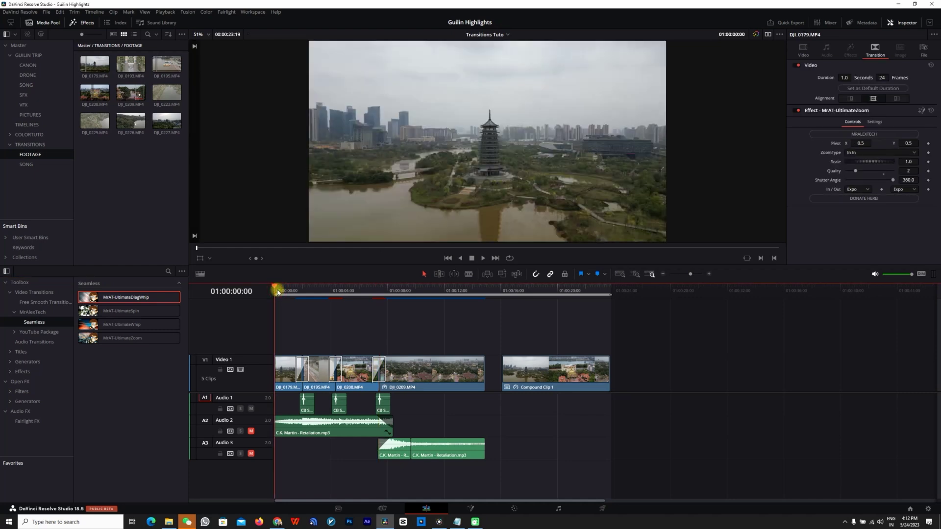
{"action": "key", "text": "space"}
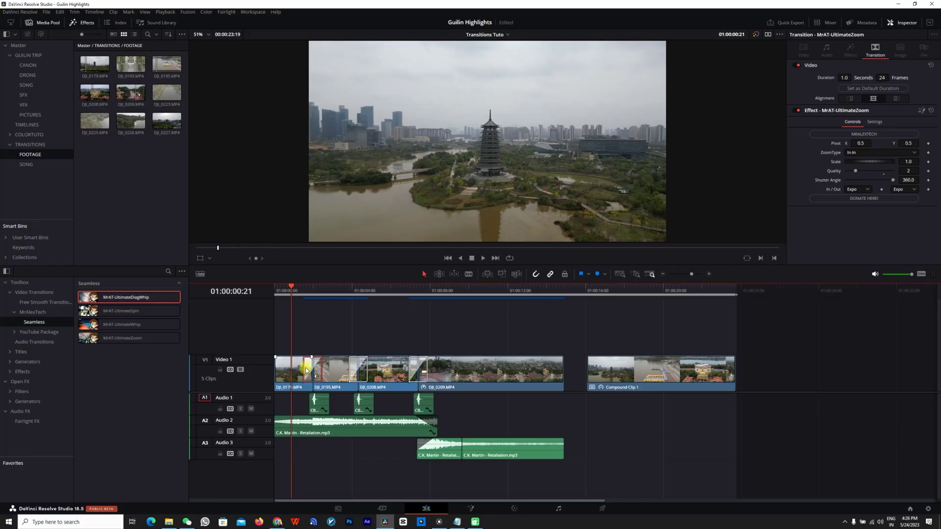
- Replay the MrAT-UltimateZoom transition at the DJI_0179/DJI_0195 cut, then select it on V1
{"action": "left_click", "coordinate": [303, 290]}
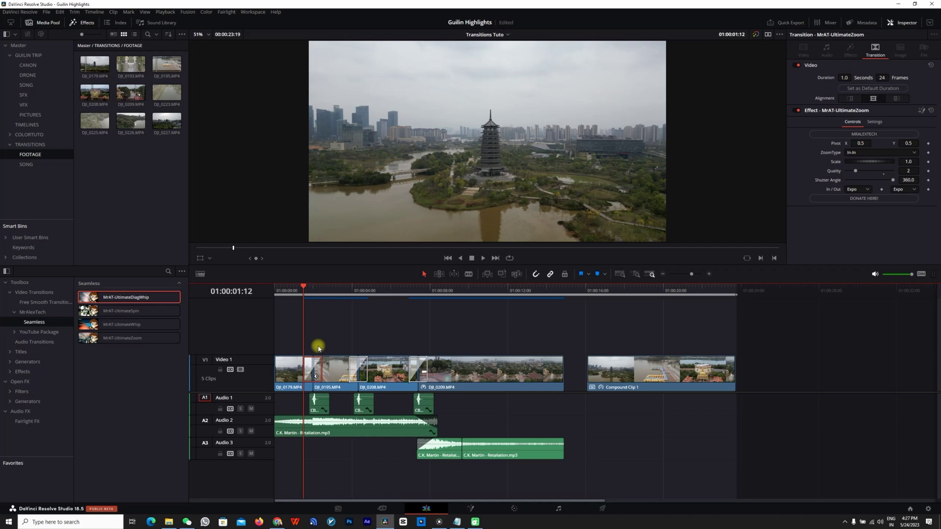
{"action": "left_click", "coordinate": [290, 287]}
{"action": "key", "text": "space"}
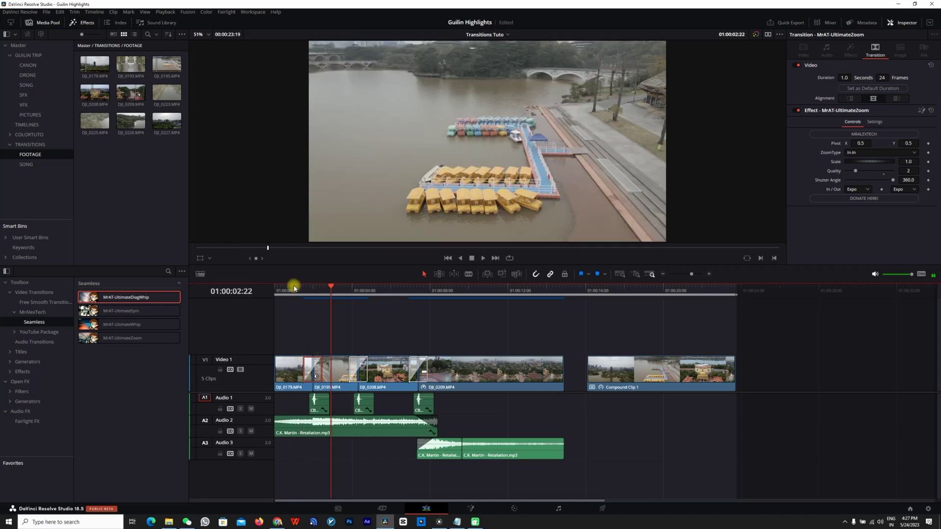
{"action": "left_click", "coordinate": [295, 289]}
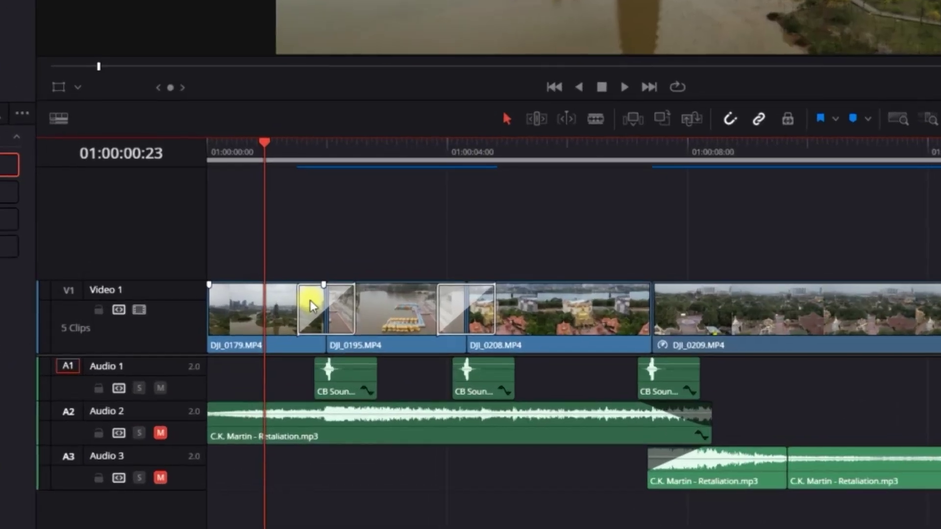
{"action": "left_click", "coordinate": [310, 300]}
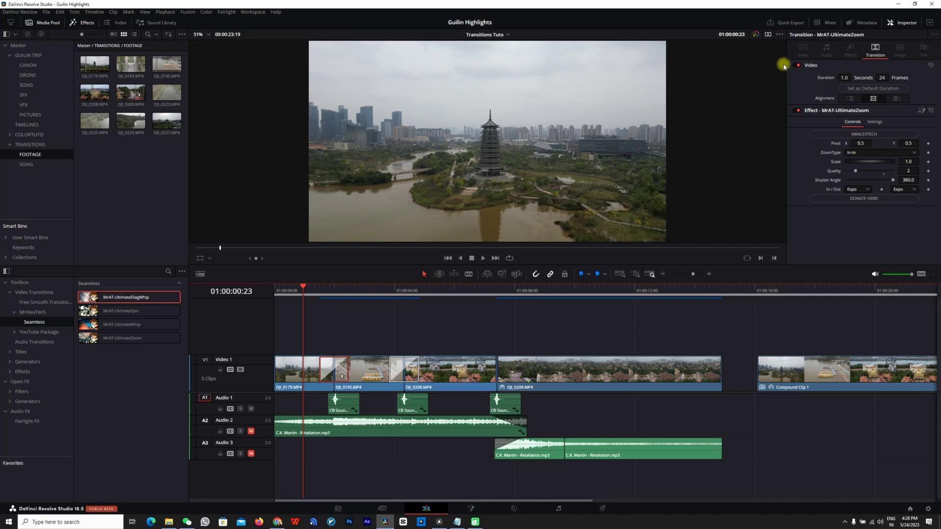
{"action": "left_click", "coordinate": [906, 23]}
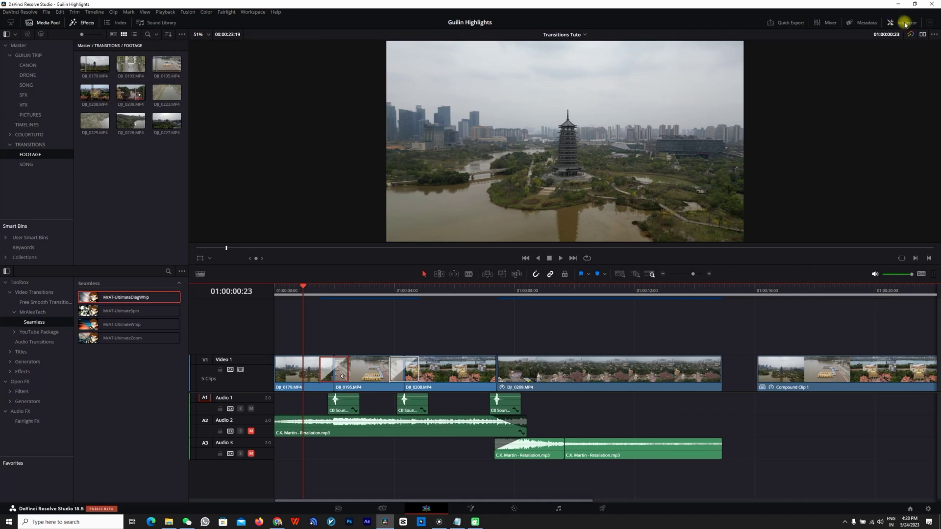
{"action": "left_click", "coordinate": [905, 24]}
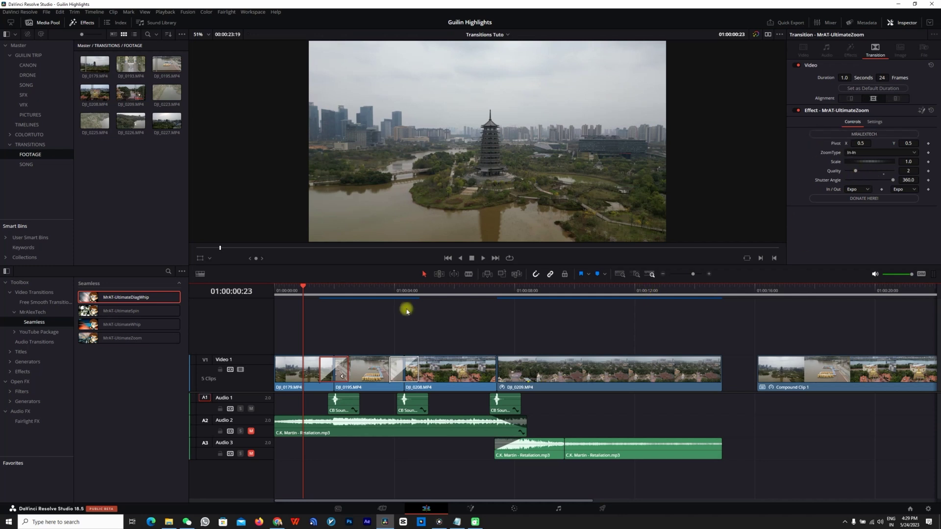
{"action": "left_click", "coordinate": [333, 291]}
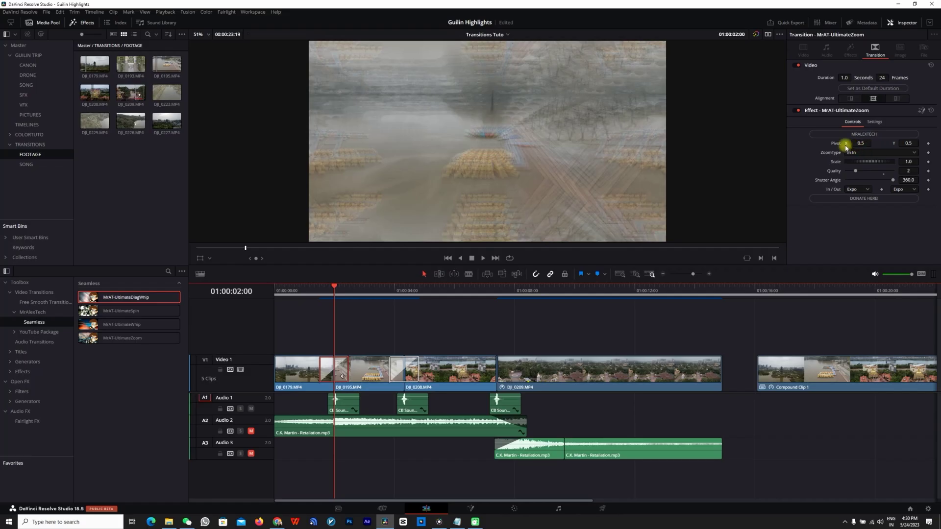
- Shift the MrAT-UltimateZoom pivot off-centre to X 0.427, Y 0.568
{"action": "mouse_move", "coordinate": [863, 144]}
{"action": "left_mouse_down"}
{"action": "mouse_move", "coordinate": [284, 142]}
{"action": "mouse_move", "coordinate": [434, 151]}
{"action": "mouse_move", "coordinate": [361, 147]}
{"action": "left_mouse_up"}
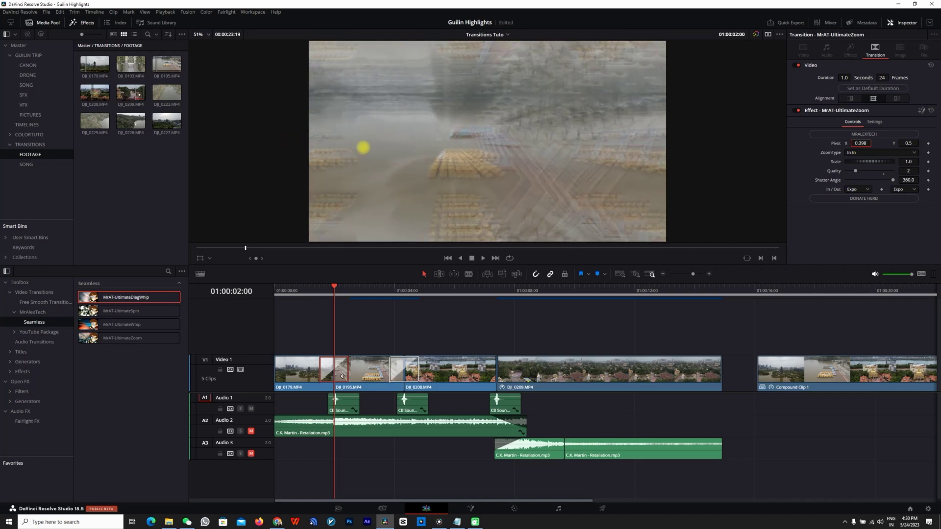
{"action": "left_click_drag", "start_coordinate": [908, 143], "coordinate": [888, 143]}
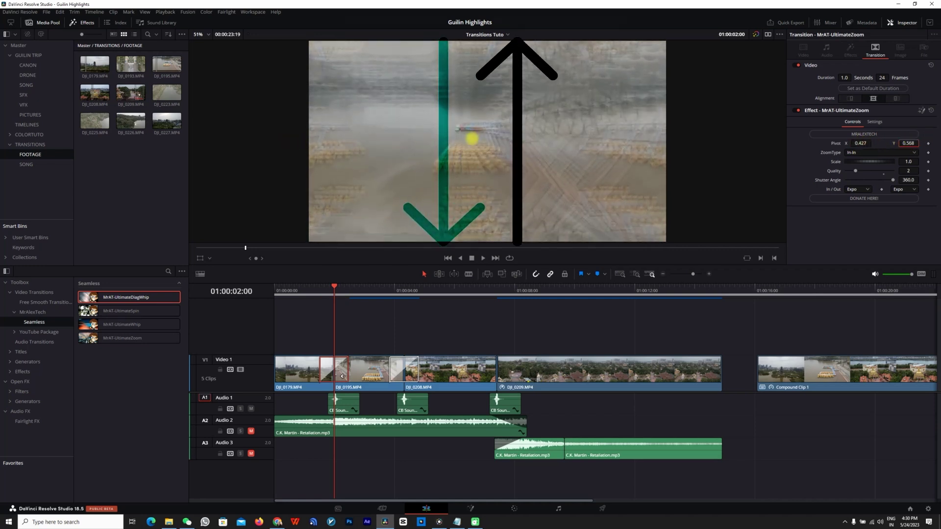